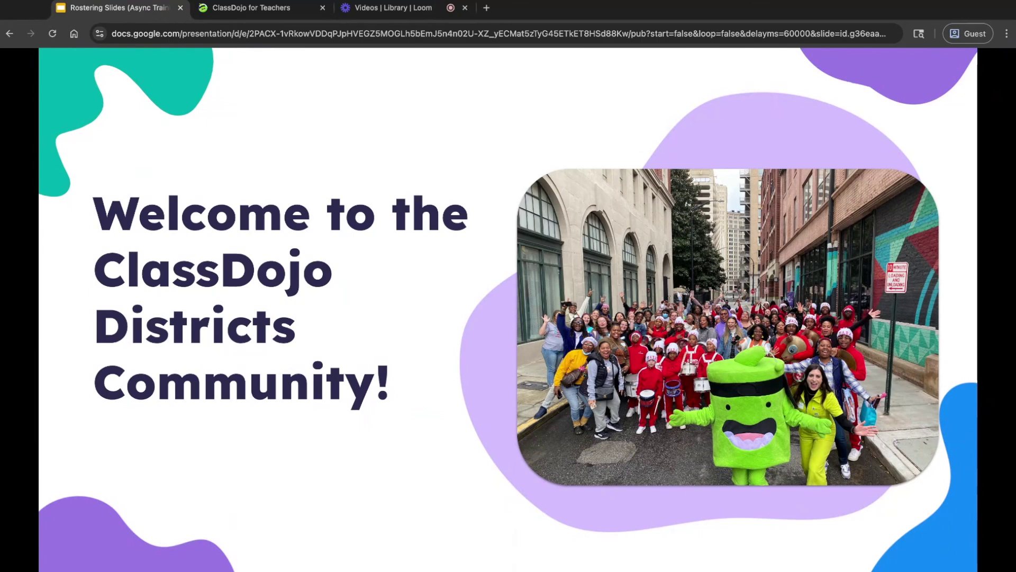
# - Advance the published deck to the Comprehensive Rostering slide on SIS integration and nightly syncing
pyautogui.click(965, 297)
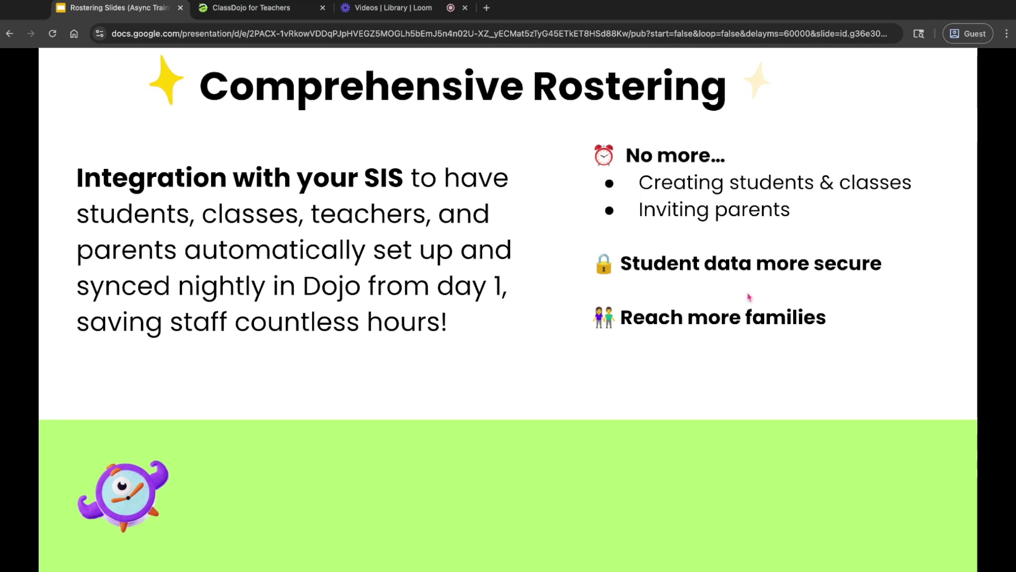
# - Advance to the next Comprehensive Rostering slide listing what staff can and can no longer do
pyautogui.press('Right')
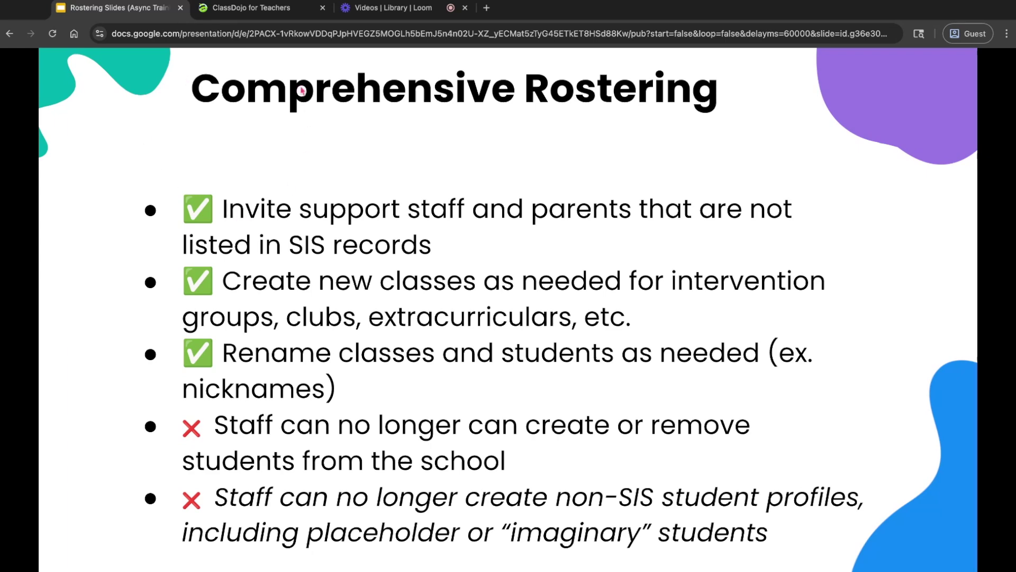
# - In the ClassDojo staff directory, bring up Invite staff and view its Import list option
pyautogui.click(275, 16)
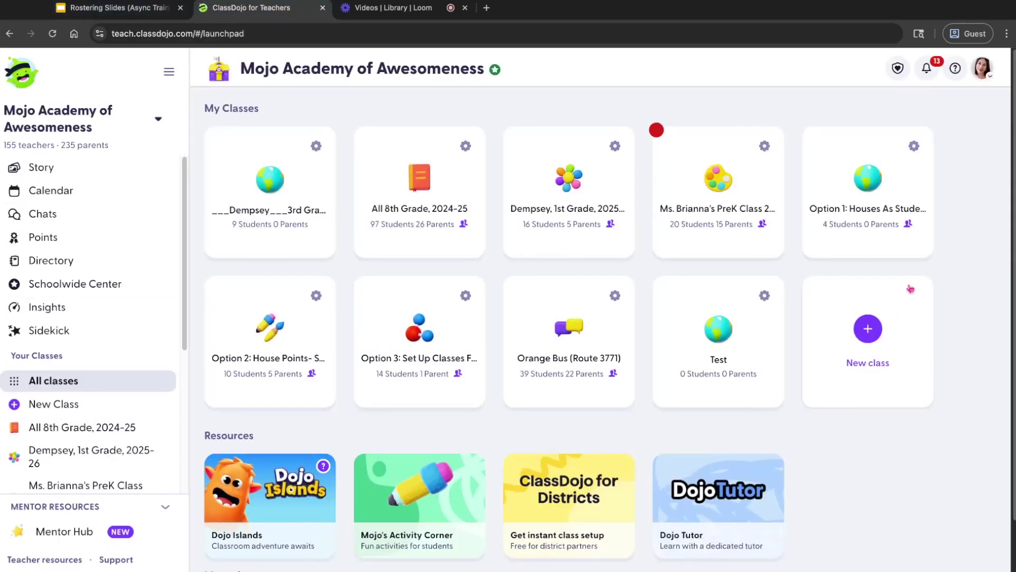
pyautogui.click(34, 266)
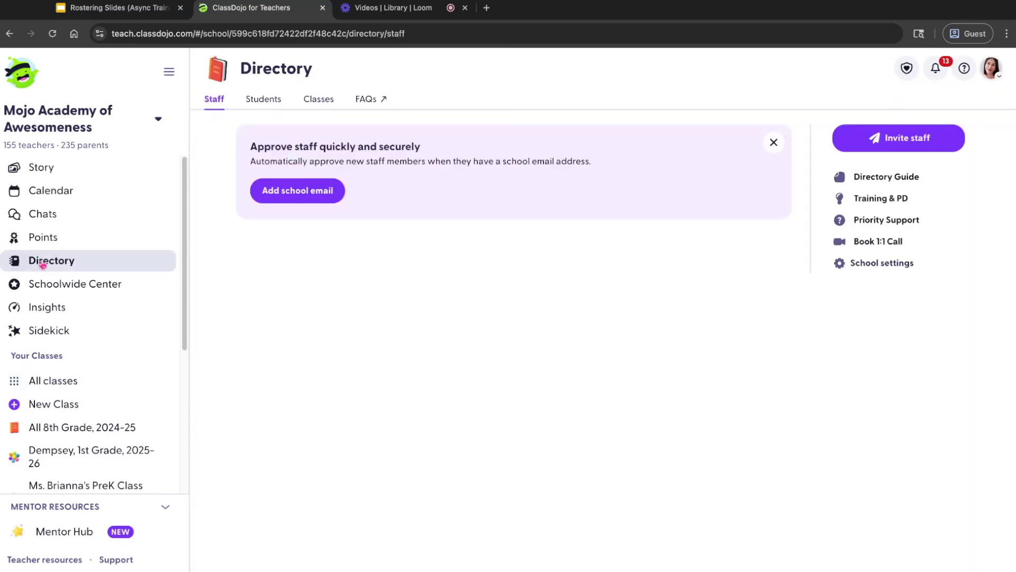
pyautogui.click(904, 141)
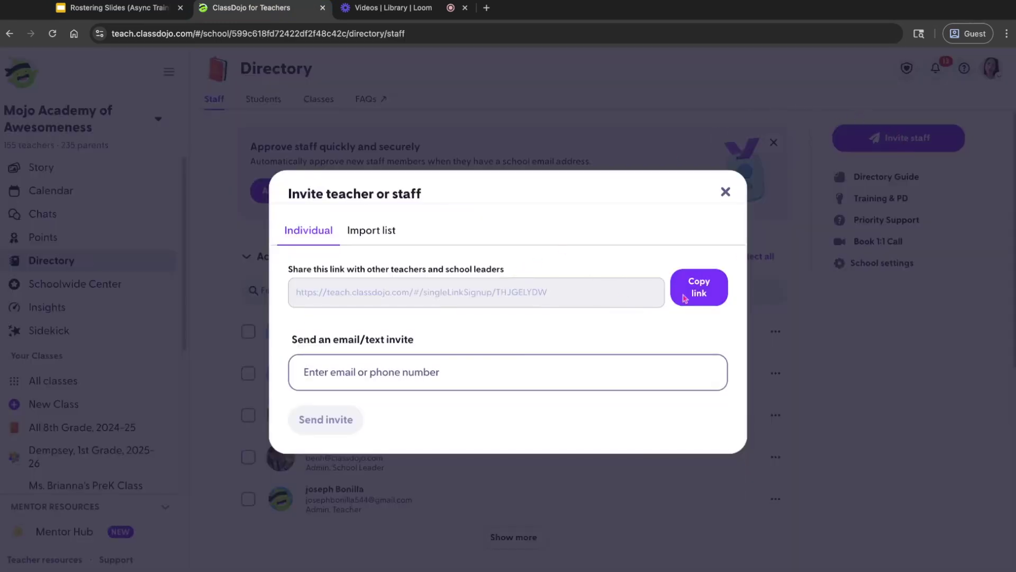
pyautogui.click(442, 374)
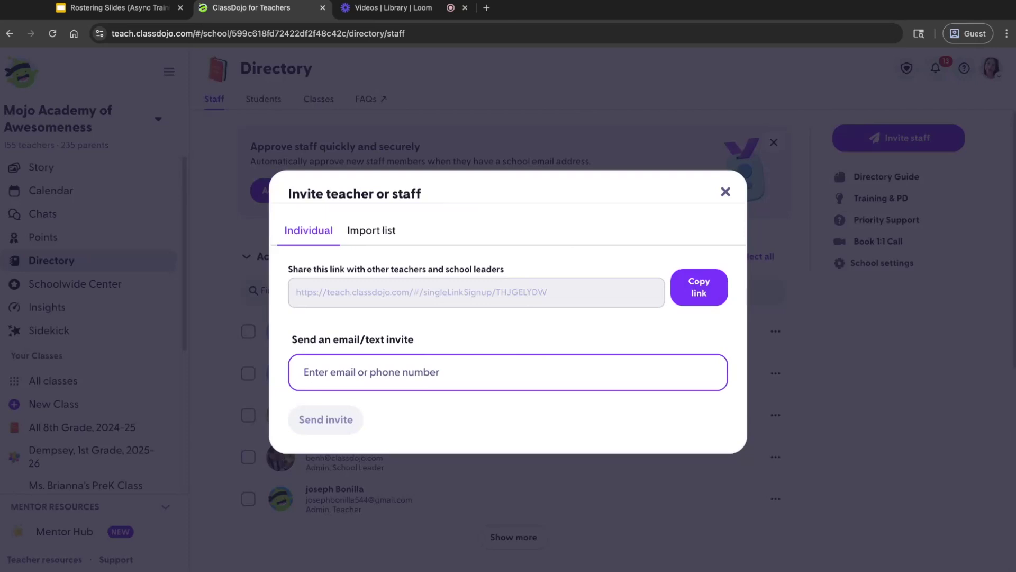
pyautogui.click(379, 230)
pyautogui.click(643, 295)
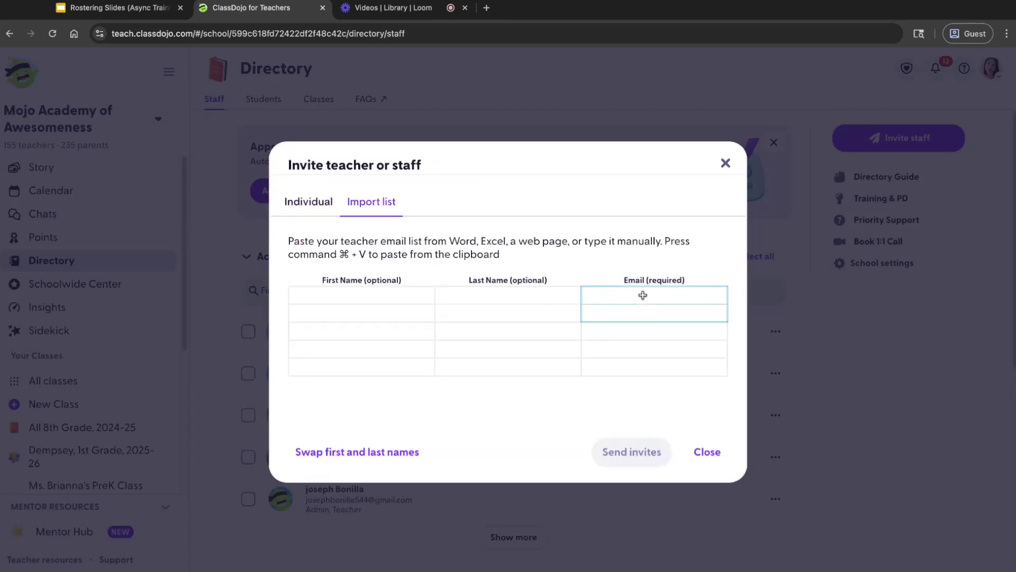
# - Check the rostering slides, then close the staff invite window and go to All classes
pyautogui.hotkey('ctrl', 'shift', 'Tab')
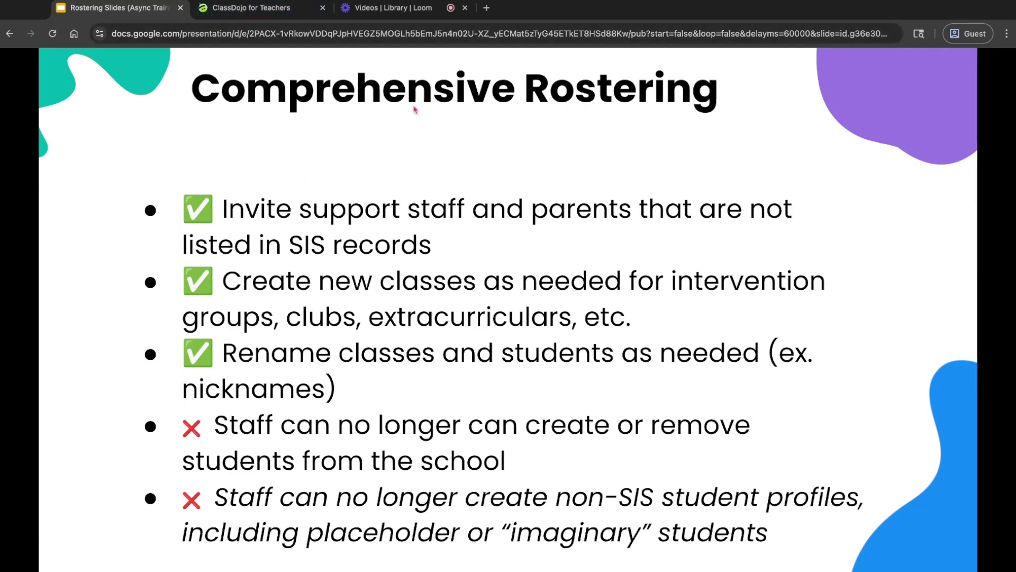
pyautogui.click(242, 10)
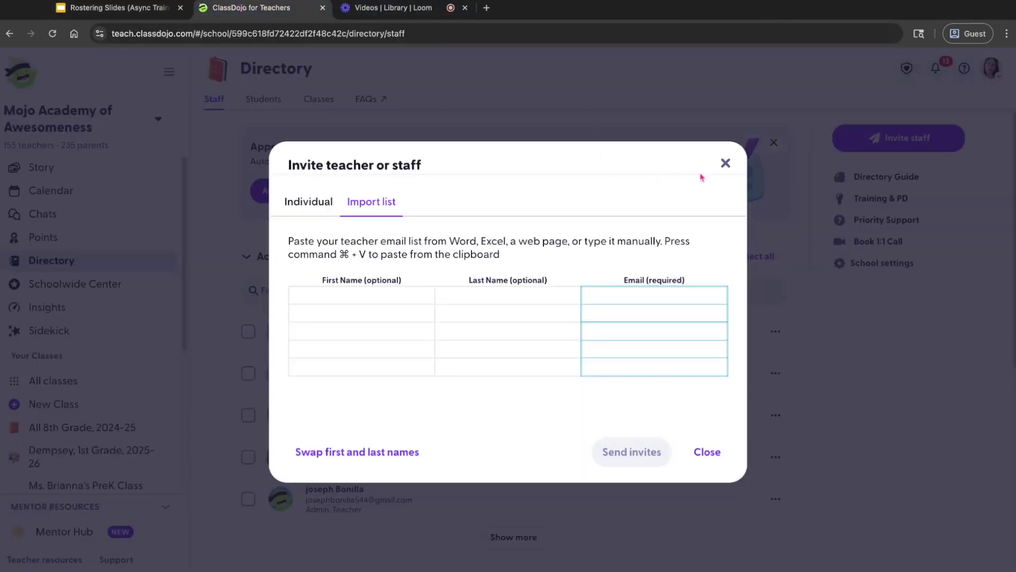
pyautogui.click(725, 167)
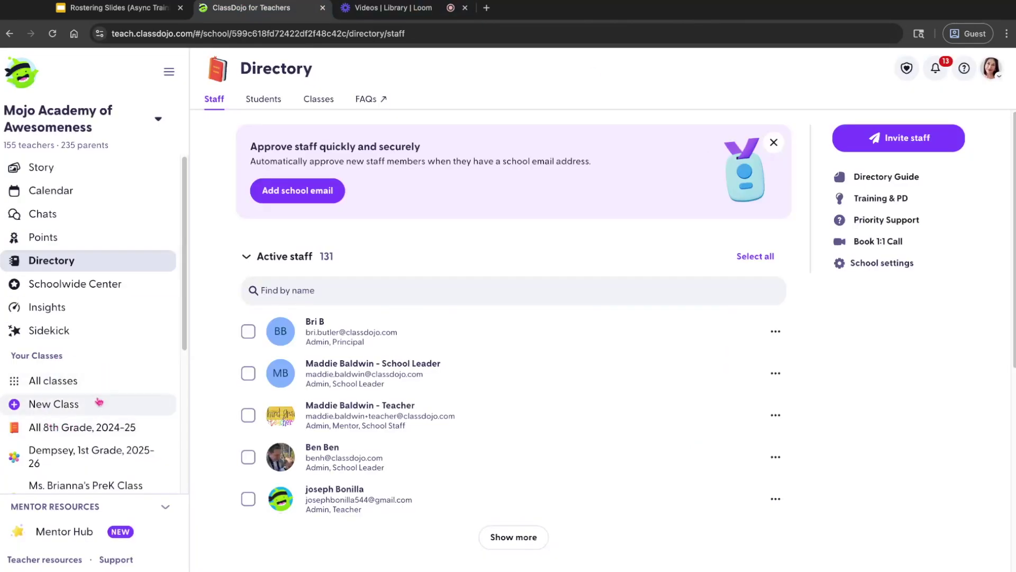
pyautogui.click(61, 412)
pyautogui.click(656, 185)
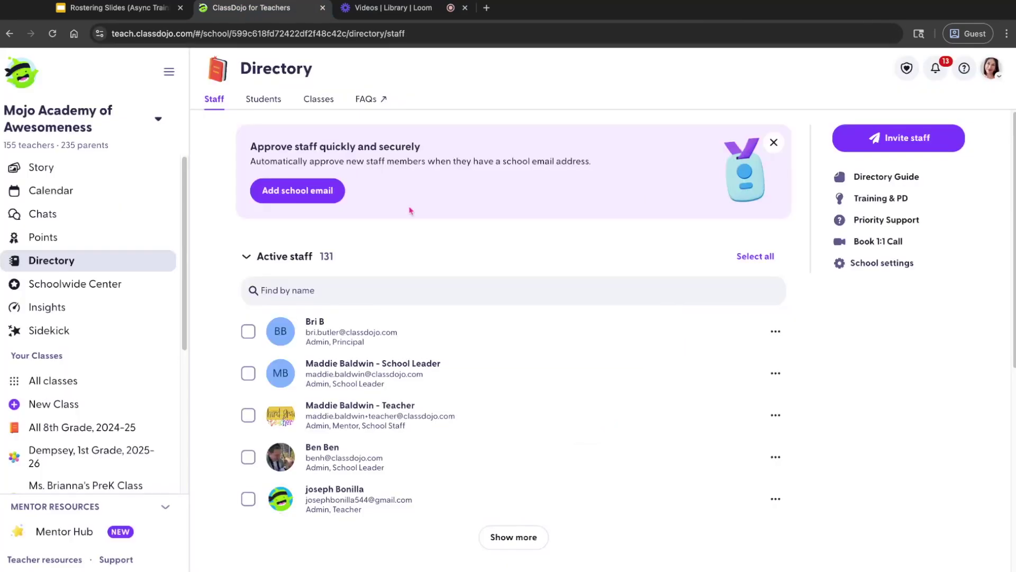
pyautogui.click(54, 384)
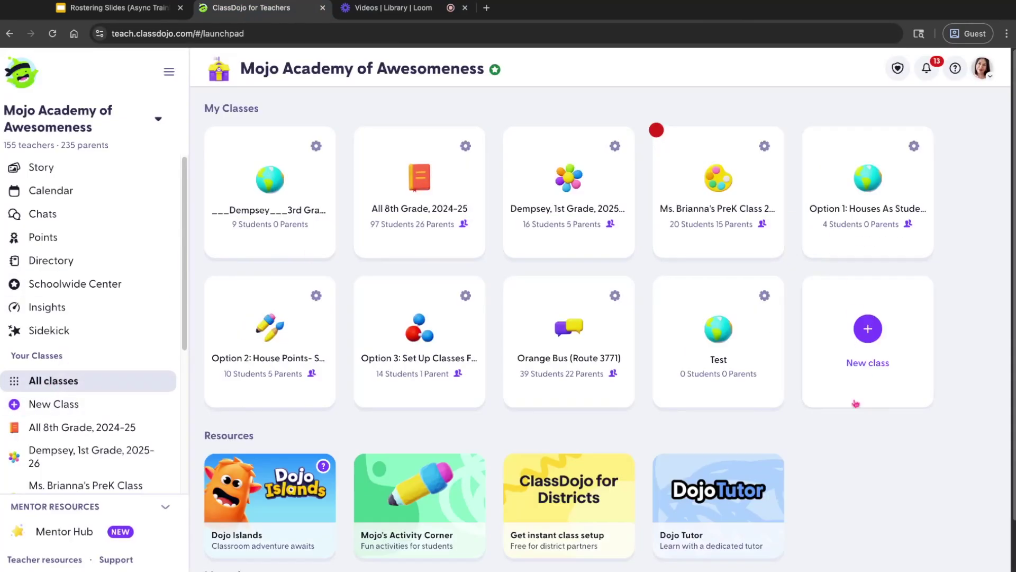
# - Create a new class named 'Chess Club 2025-26' with grade Other, then return to the slides
pyautogui.click(868, 330)
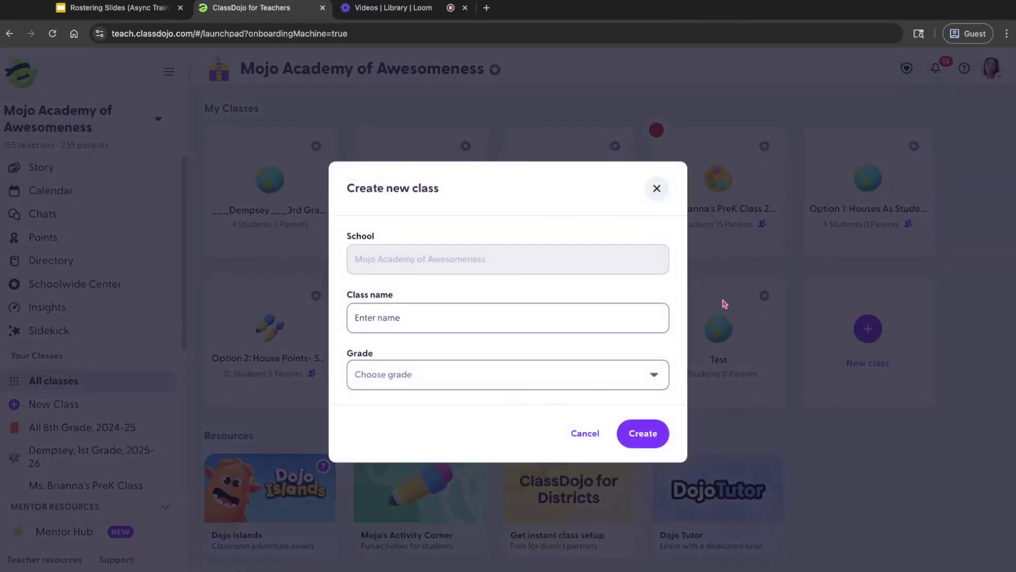
pyautogui.click(499, 313)
pyautogui.write('Chess Club 2025-26')
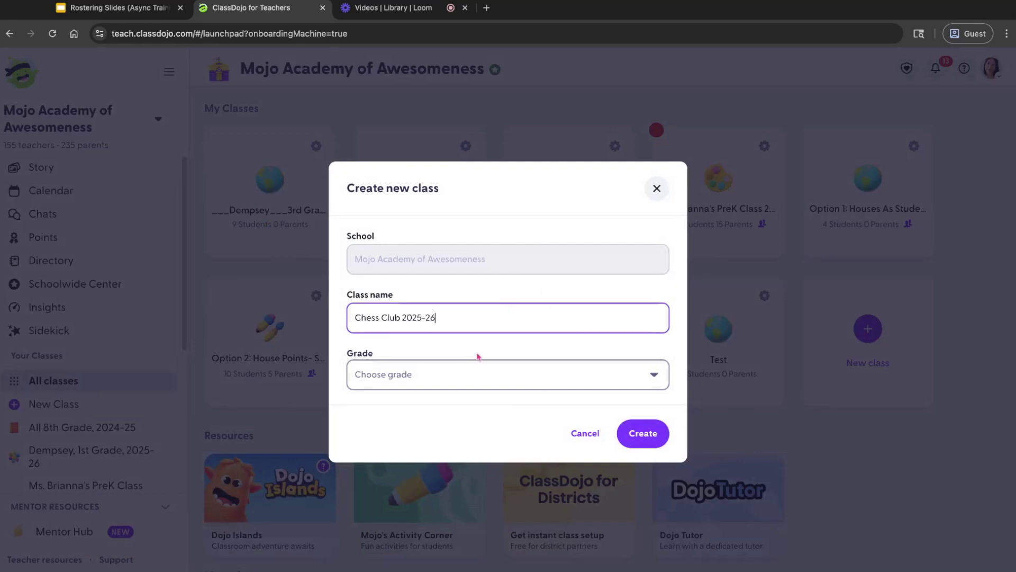
pyautogui.click(478, 373)
pyautogui.scroll(-3, 493, 272)
pyautogui.click(447, 345)
pyautogui.click(637, 434)
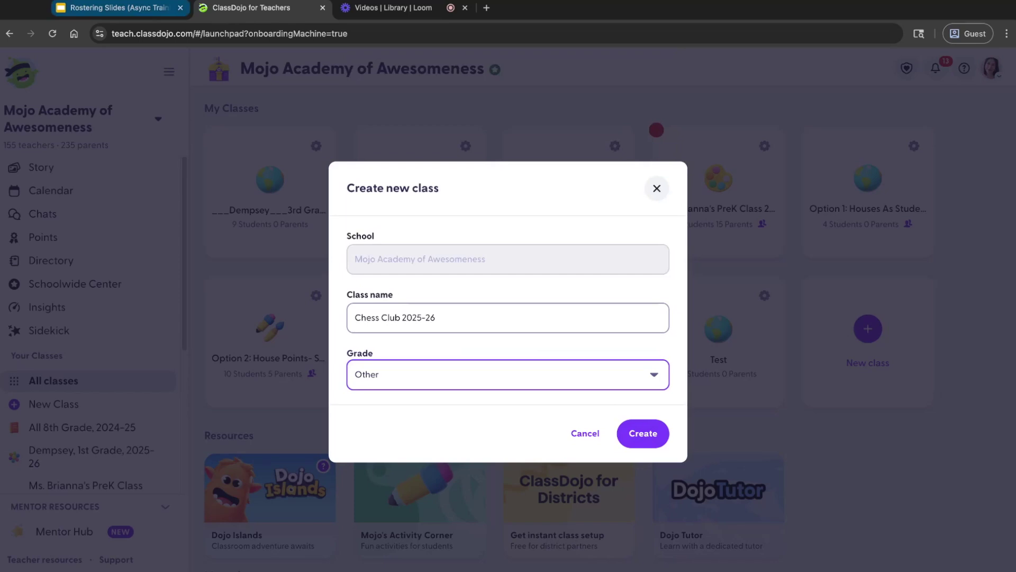
pyautogui.click(114, 7)
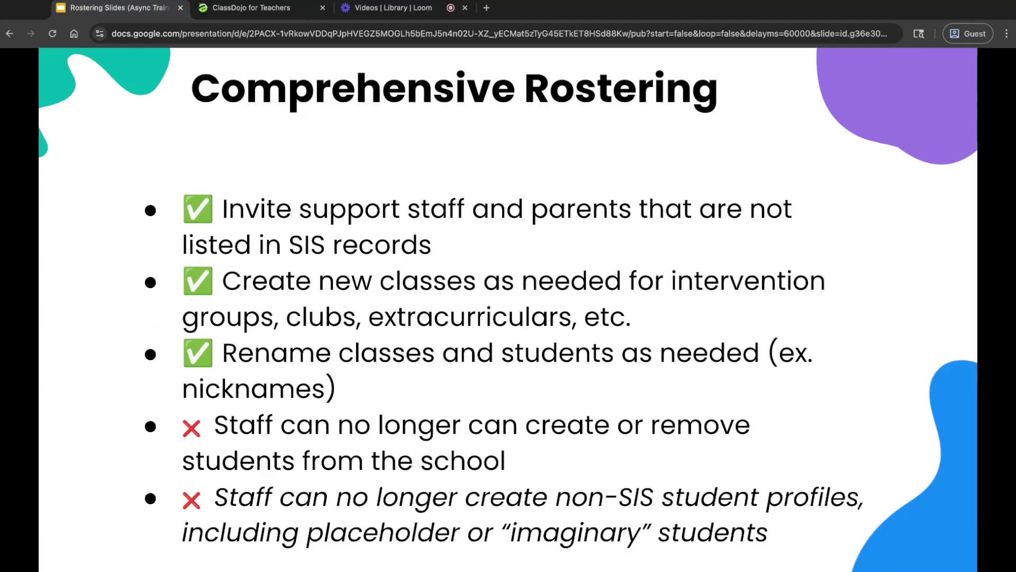
# - In the 3rd grade class's student list, rename Christopher to Chris and save
pyautogui.hotkey('ctrl', 'Tab')
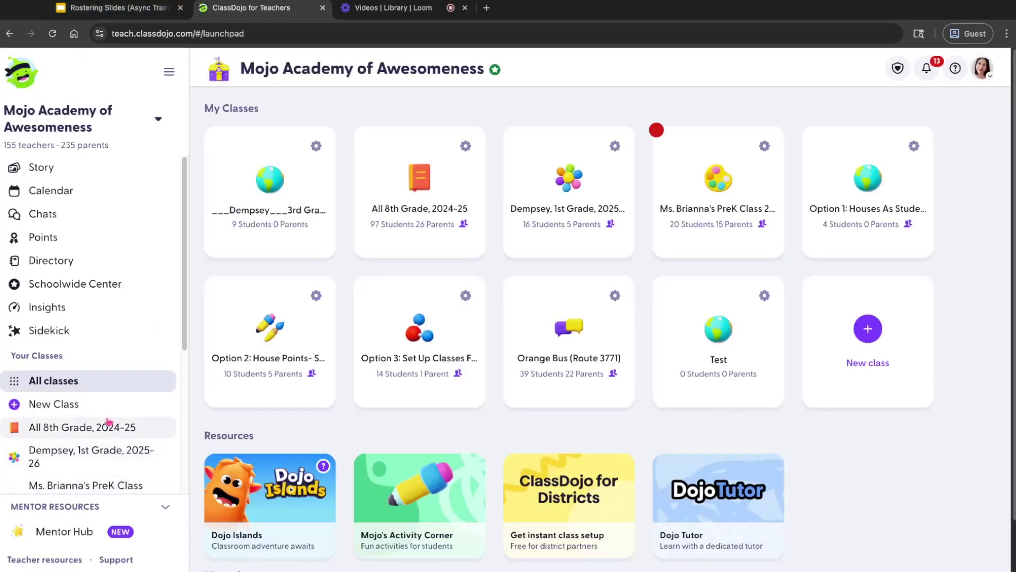
pyautogui.click(251, 238)
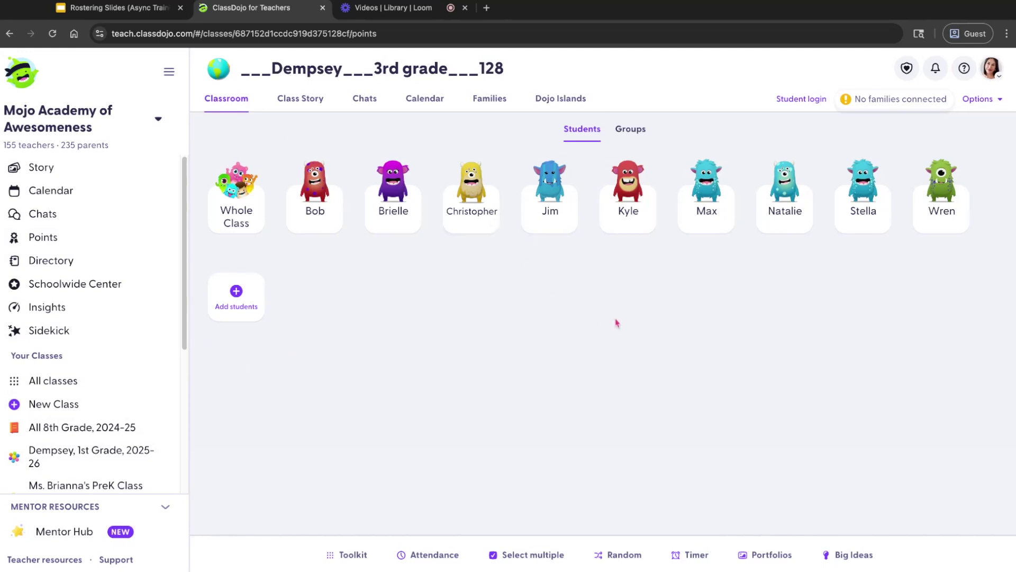
pyautogui.click(991, 101)
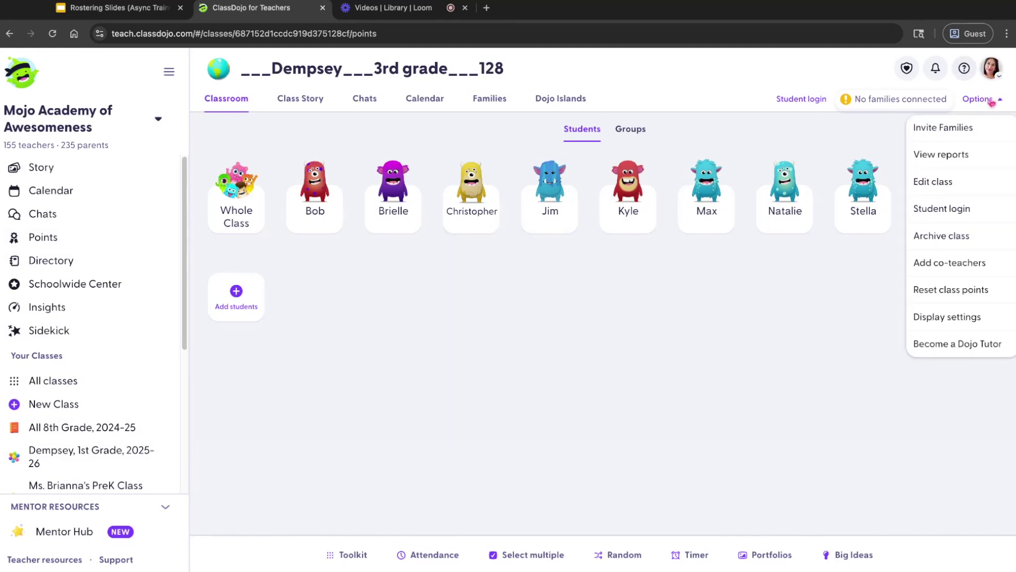
pyautogui.click(955, 183)
pyautogui.click(337, 200)
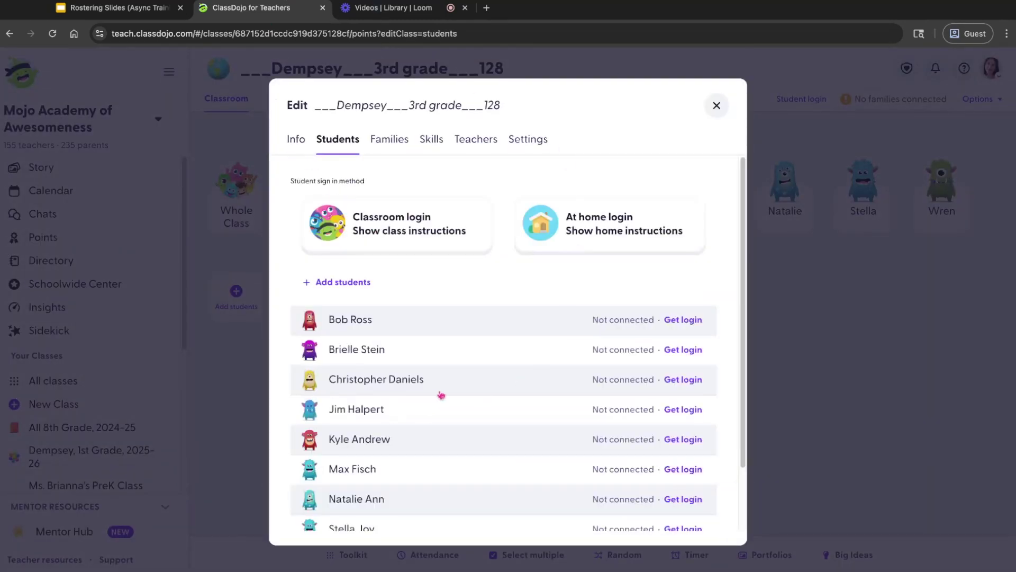
pyautogui.click(408, 384)
pyautogui.click(479, 229)
pyautogui.press('BackSpace')
pyautogui.press('BackSpace')
pyautogui.press('BackSpace')
pyautogui.press('BackSpace')
pyautogui.press('BackSpace')
pyautogui.press('BackSpace')
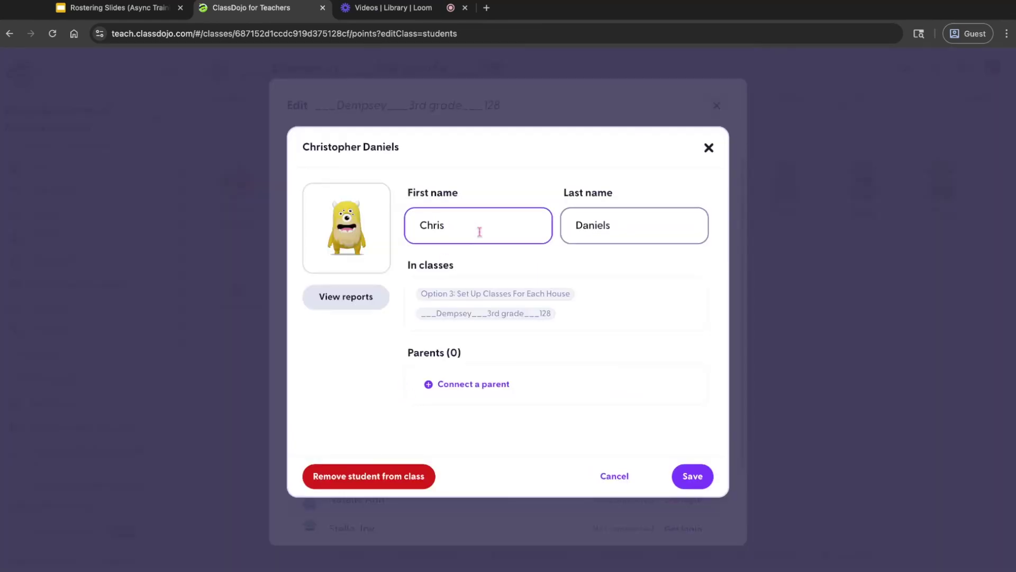
pyautogui.click(689, 479)
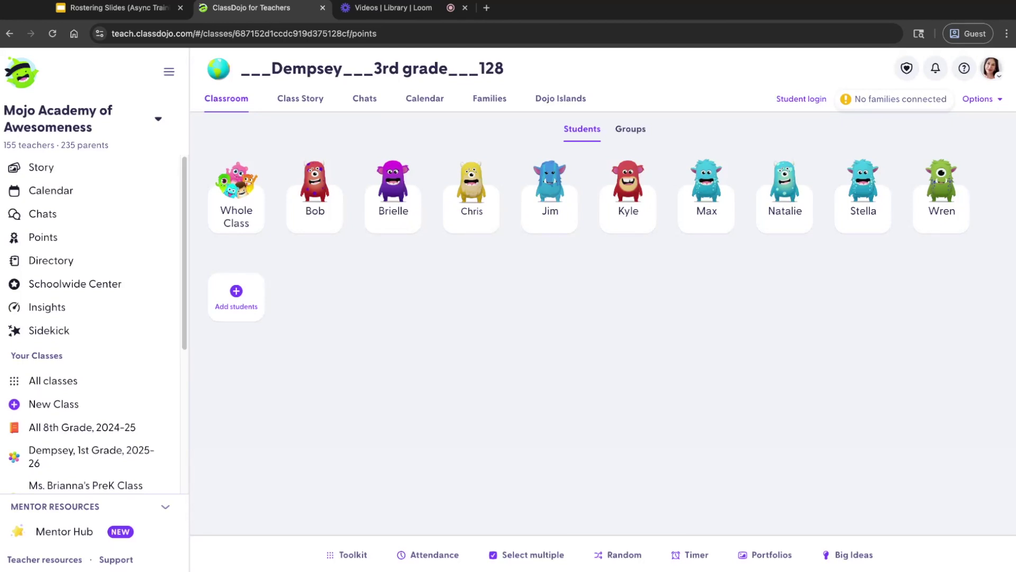
pyautogui.hotkey('ctrl', 'shift', 'Tab')
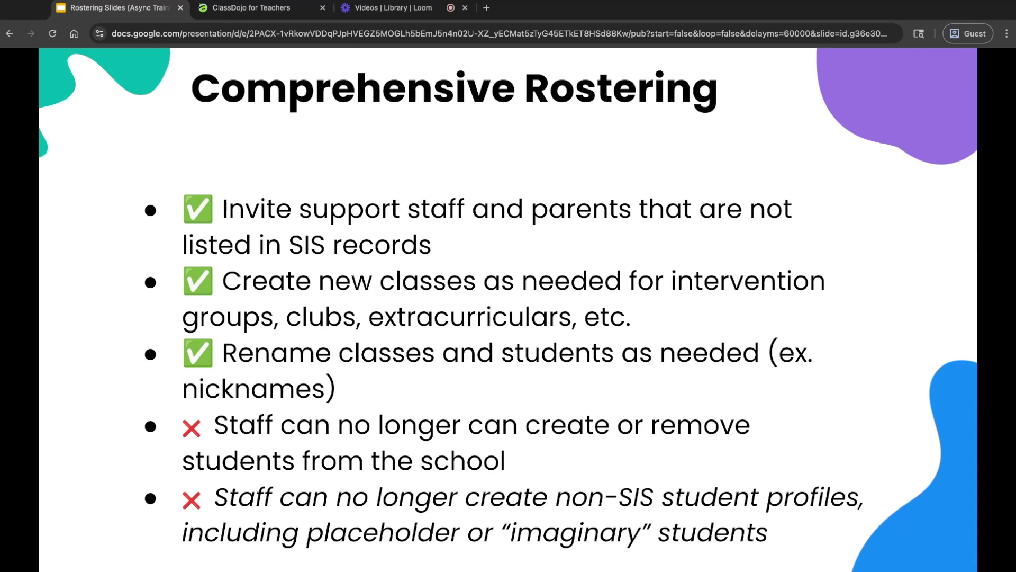
# - Rename the 3rd grade class to 'Dempsey, 3rd Class, 2025-26' in the class editor
pyautogui.click(263, 11)
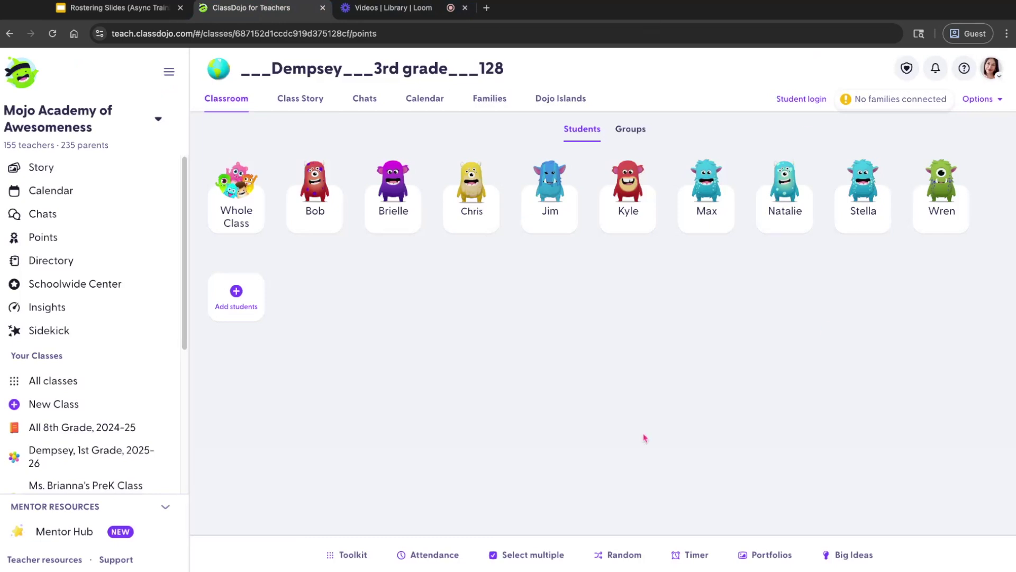
pyautogui.click(998, 105)
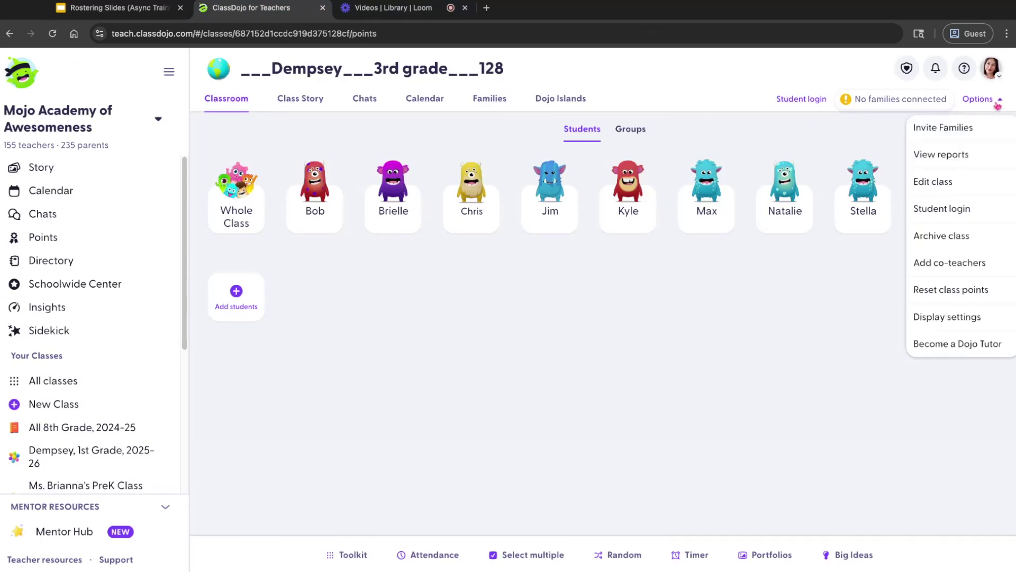
pyautogui.click(951, 188)
pyautogui.click(475, 360)
pyautogui.hotkey('ctrl', 'a')
pyautogui.write('Dempsey, 3rd Class, 2025-26')
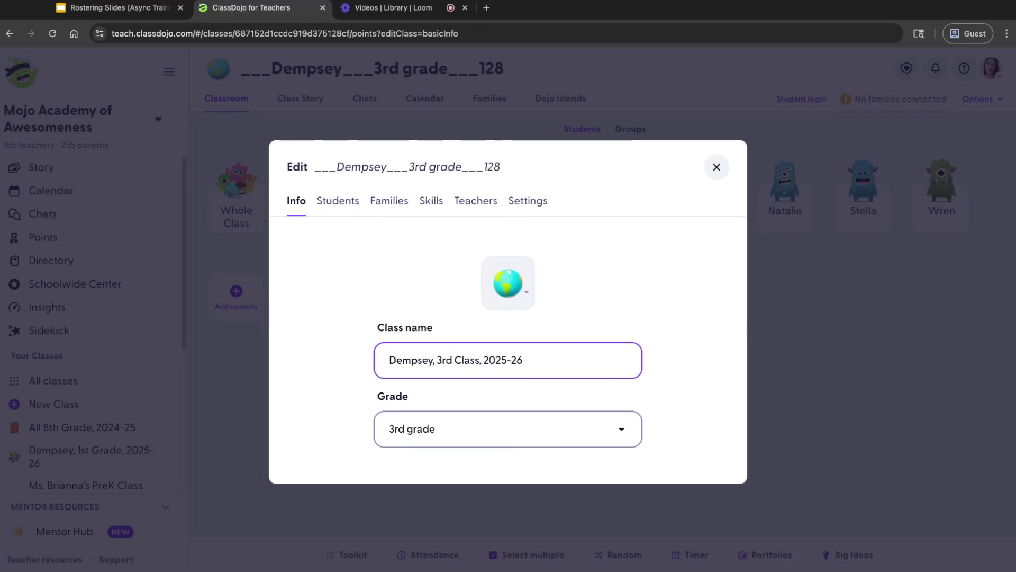
# - Choose the flower class icon and close the class editor
pyautogui.click(508, 284)
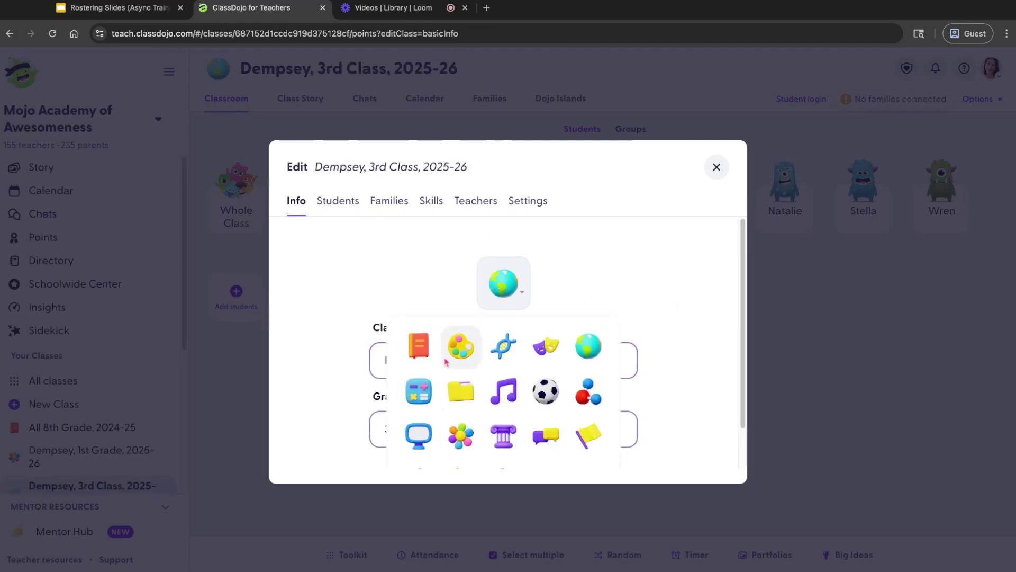
pyautogui.scroll(-1, 503, 397)
pyautogui.click(461, 421)
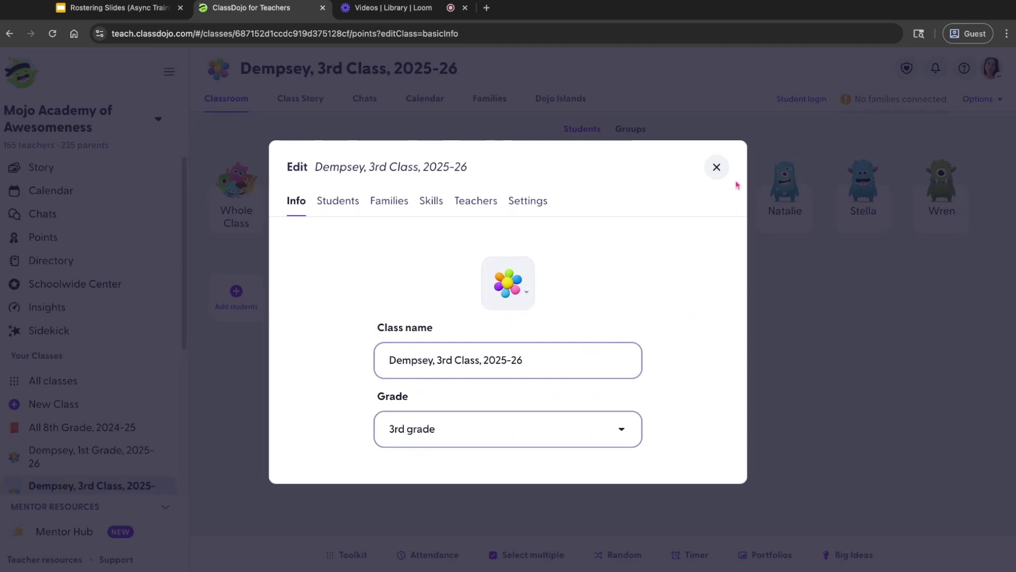
pyautogui.click(721, 169)
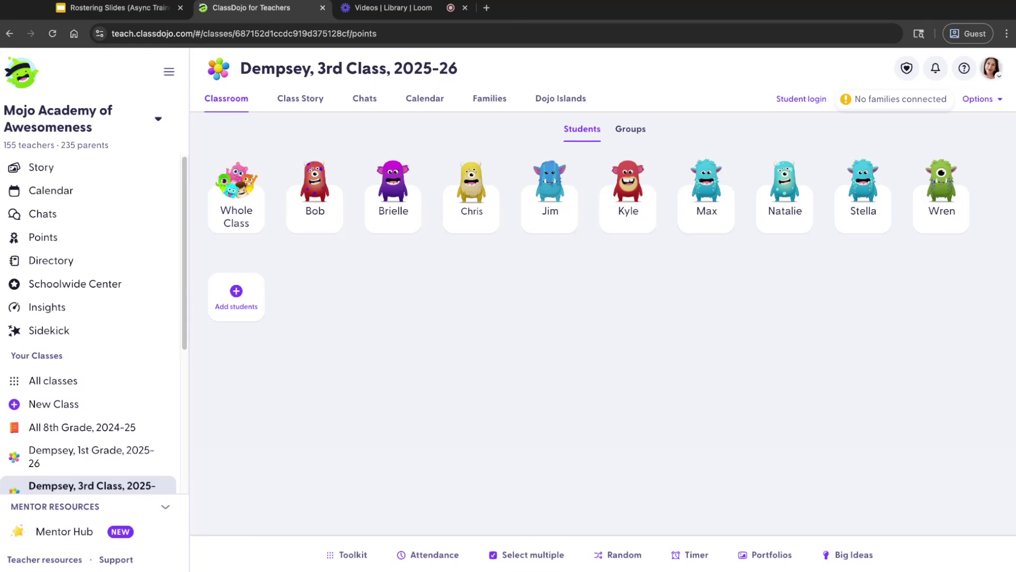
# - View the Comprehensive Rostering slide, then return to ClassDojo
pyautogui.hotkey('ctrl', 'shift', 'Tab')
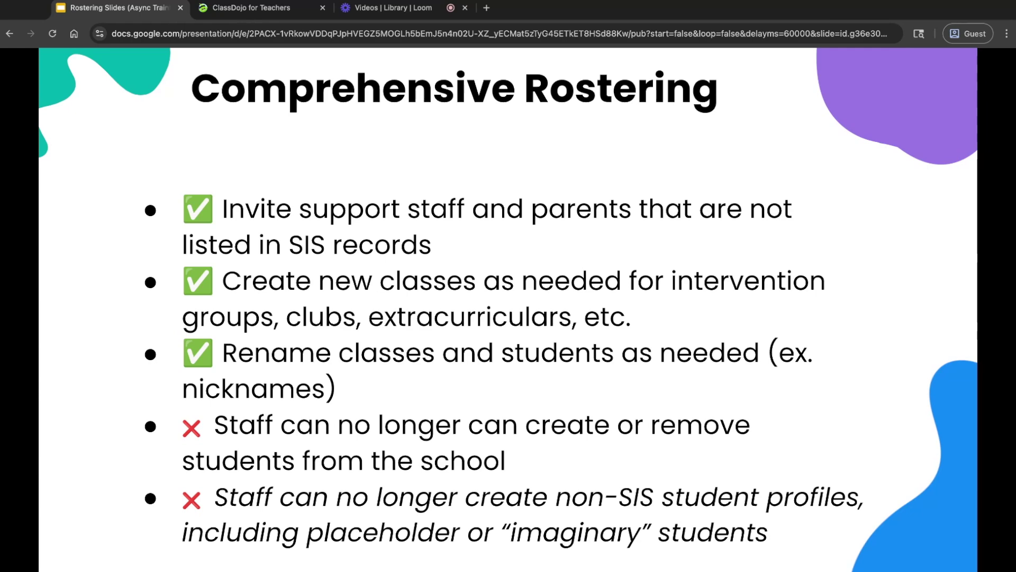
pyautogui.hotkey('ctrl', 'Tab')
# - Review the Option 1: Houses as Students student list, then view the Add Co-Teachers slide
pyautogui.click(113, 404)
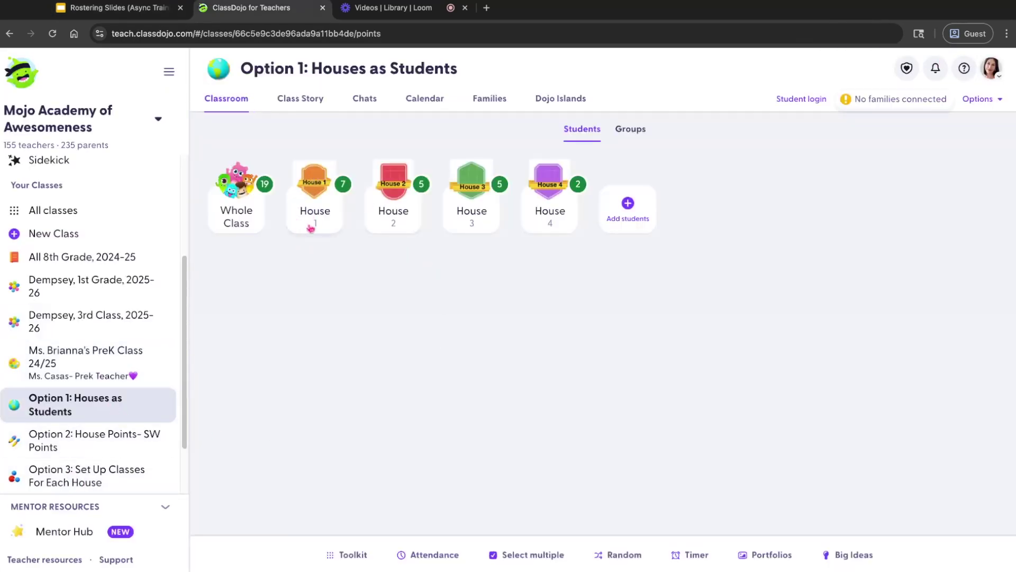
pyautogui.click(978, 99)
pyautogui.click(953, 183)
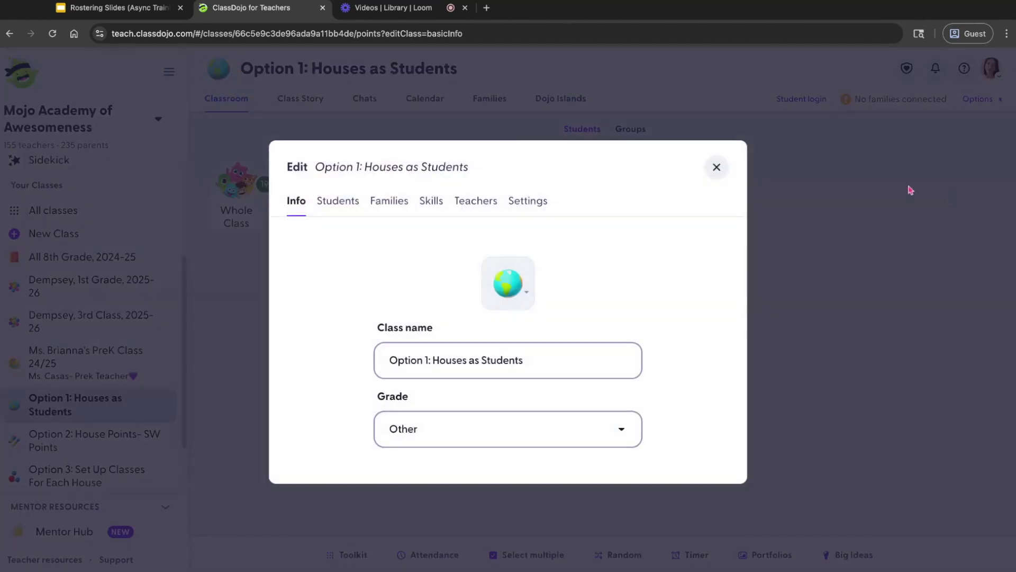
pyautogui.click(347, 201)
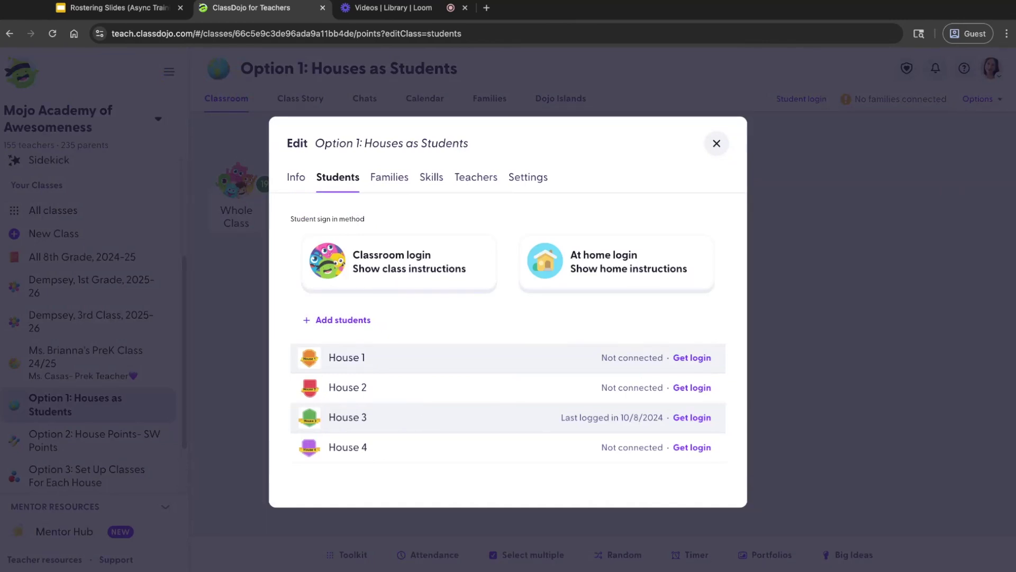
pyautogui.press('Escape')
pyautogui.hotkey('ctrl', 'shift', 'Tab')
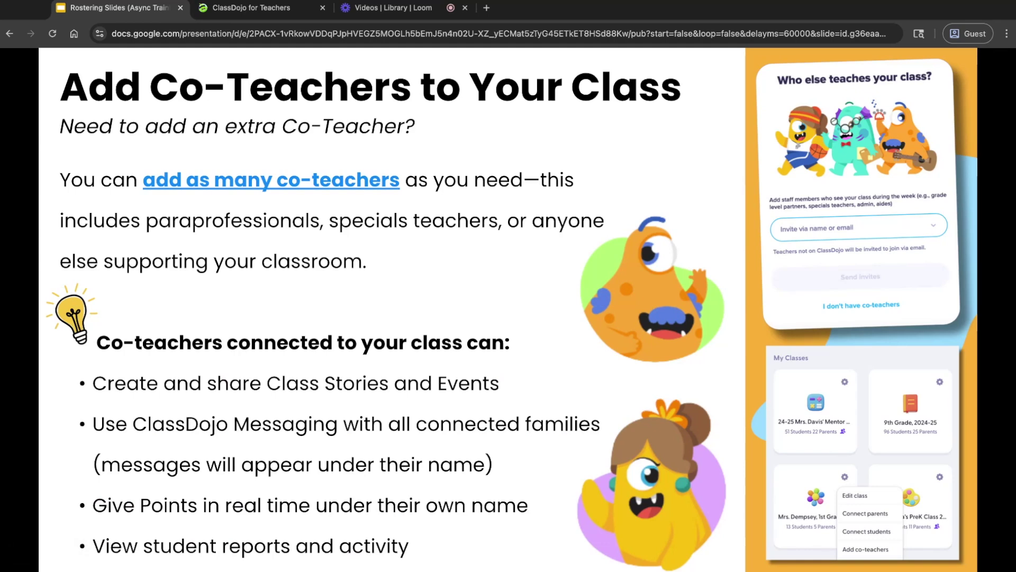
pyautogui.hotkey('ctrl', 'Tab')
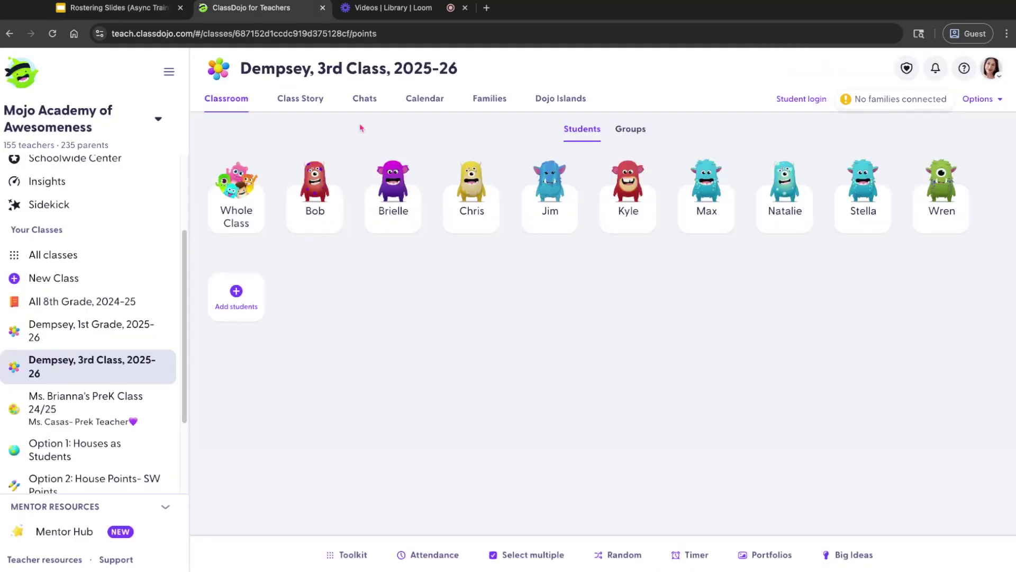
# - Open Add co-teachers from the Dempsey, 3rd Class options menu, then close it
pyautogui.click(998, 100)
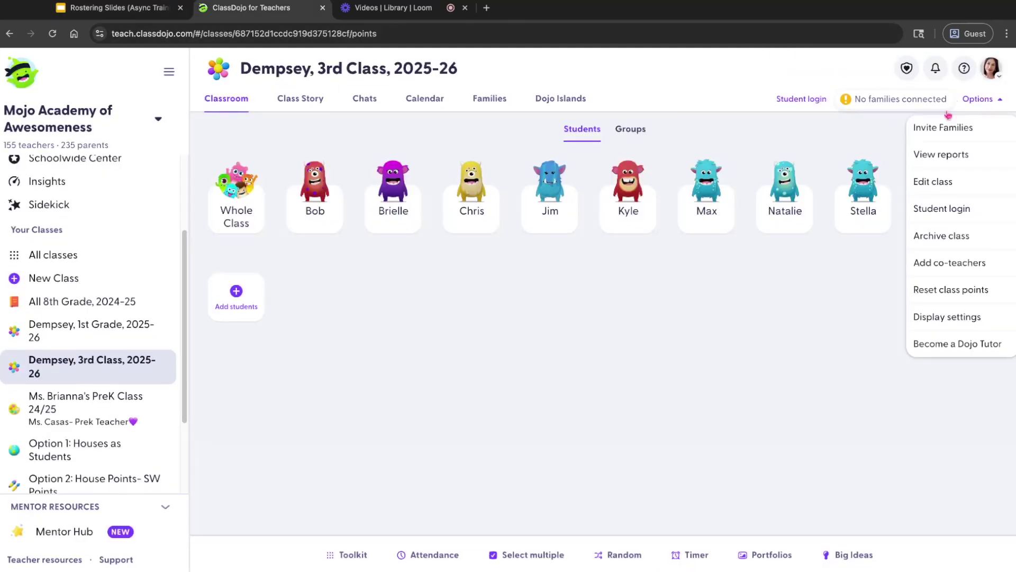
pyautogui.click(949, 262)
pyautogui.click(323, 240)
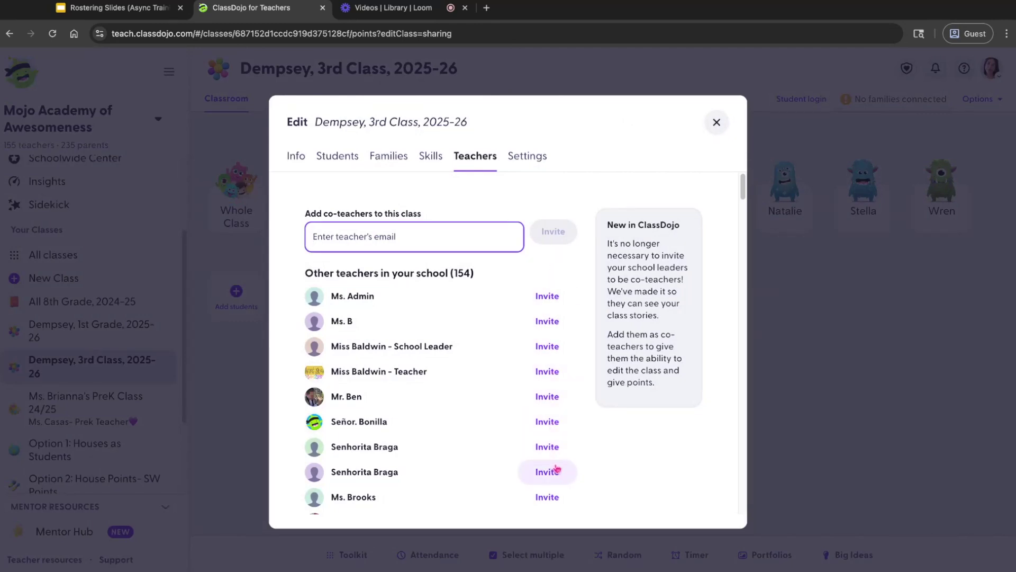
pyautogui.click(716, 133)
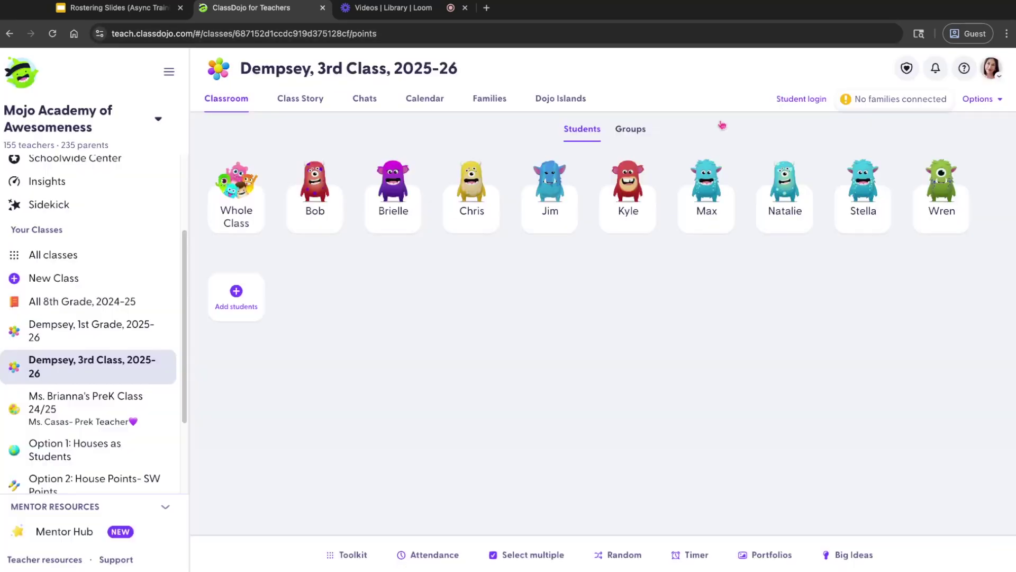
# - Reopen Add co-teachers from the Dempsey class card's gear menu in All classes
pyautogui.click(92, 259)
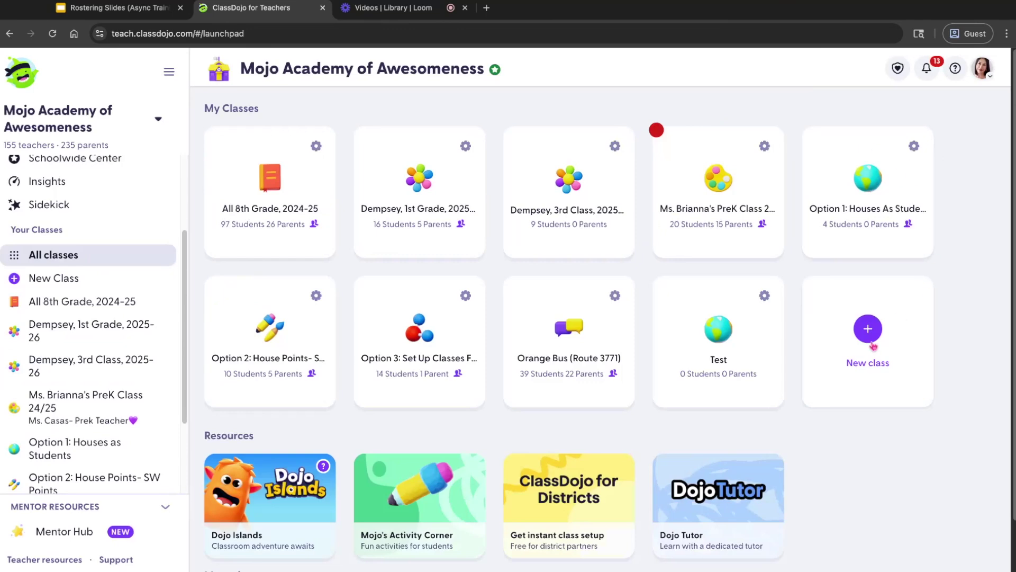
pyautogui.click(615, 146)
pyautogui.click(662, 256)
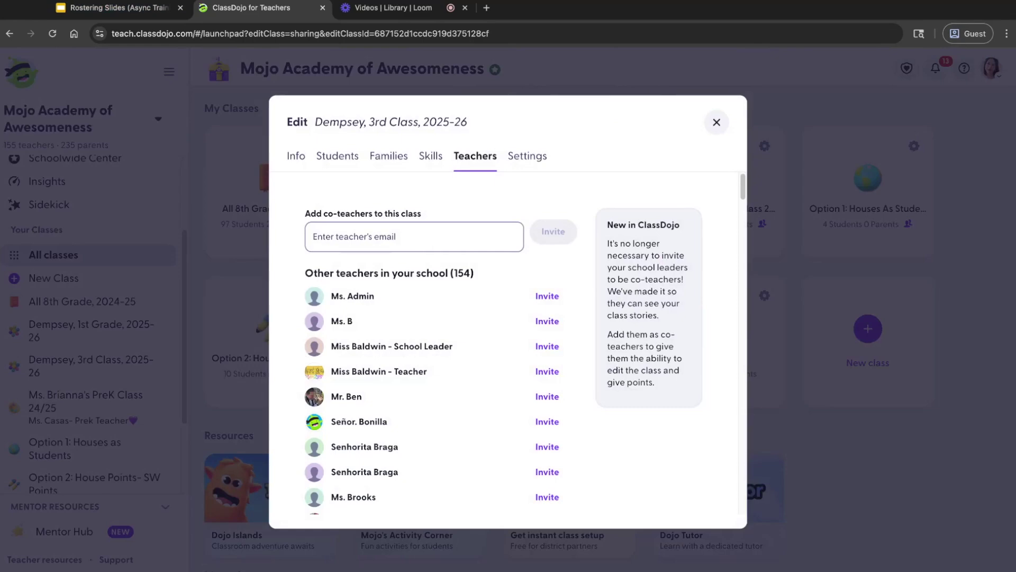
# - Switch to the rostering slides and advance to the Connect Families slide
pyautogui.click(116, 8)
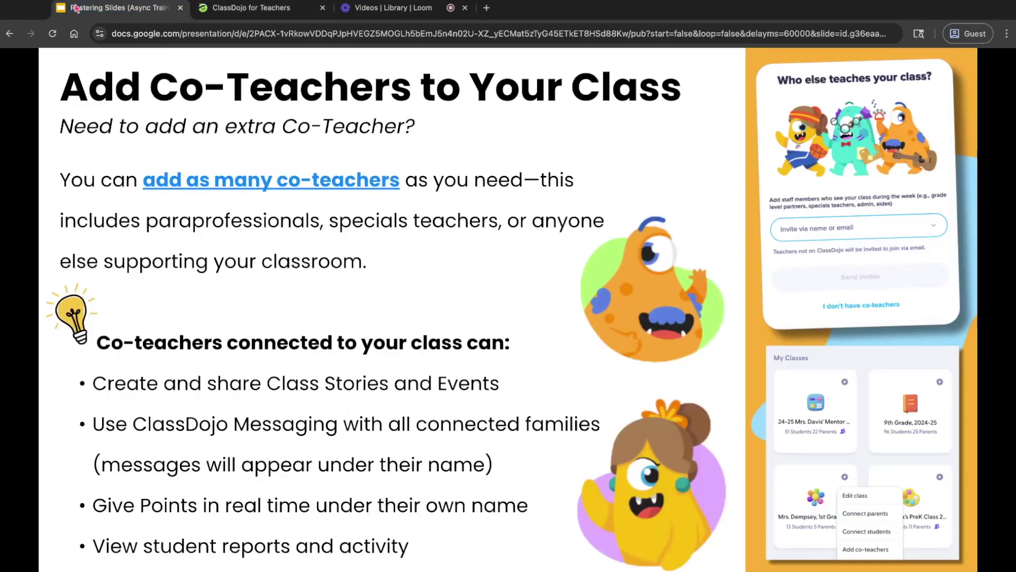
pyautogui.click(997, 284)
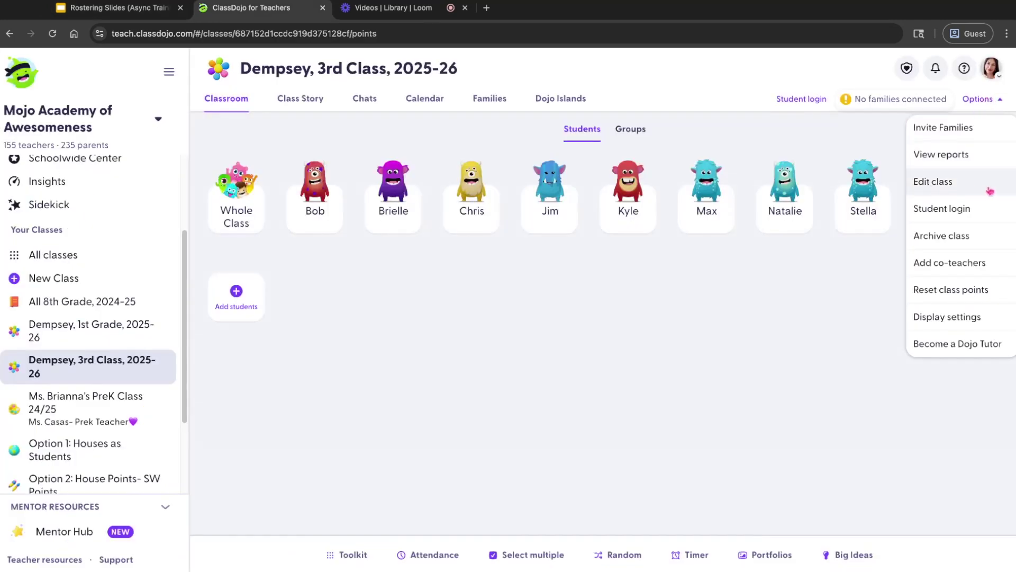
# - In Dempsey, 3rd Class's Families settings, view the class invite link, then return to the invite choices
pyautogui.click(967, 181)
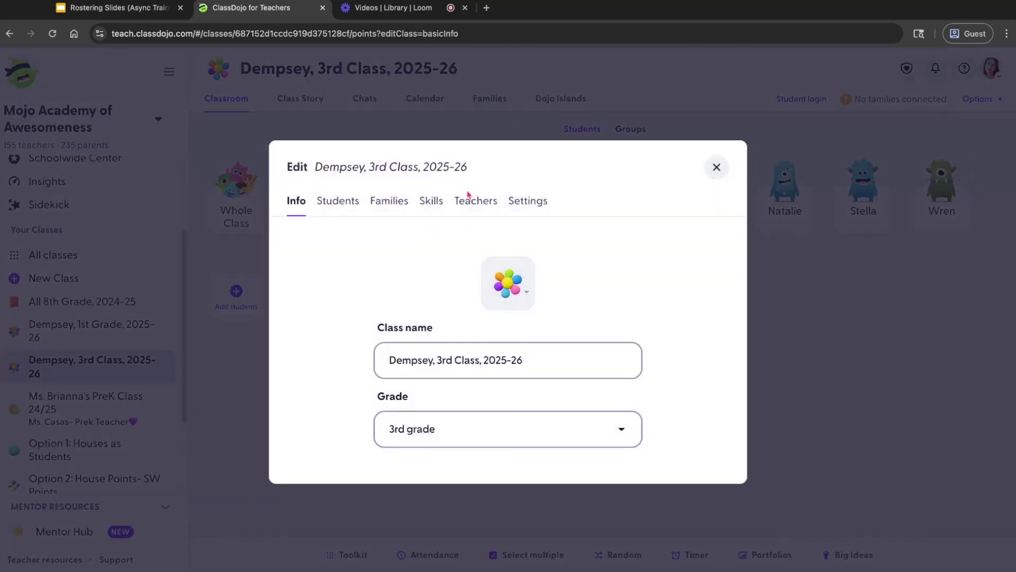
pyautogui.click(391, 202)
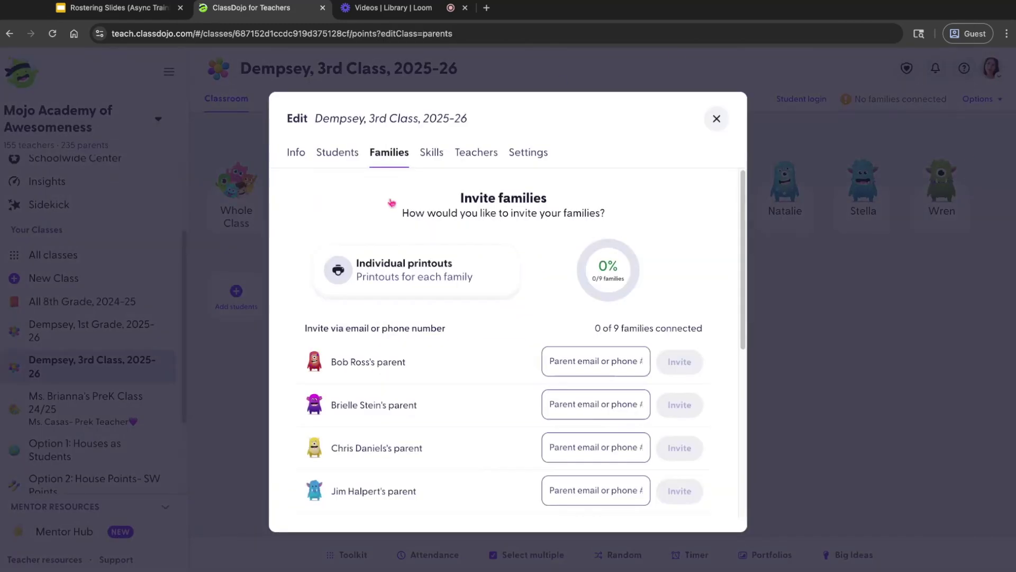
pyautogui.scroll(-8, 434, 311)
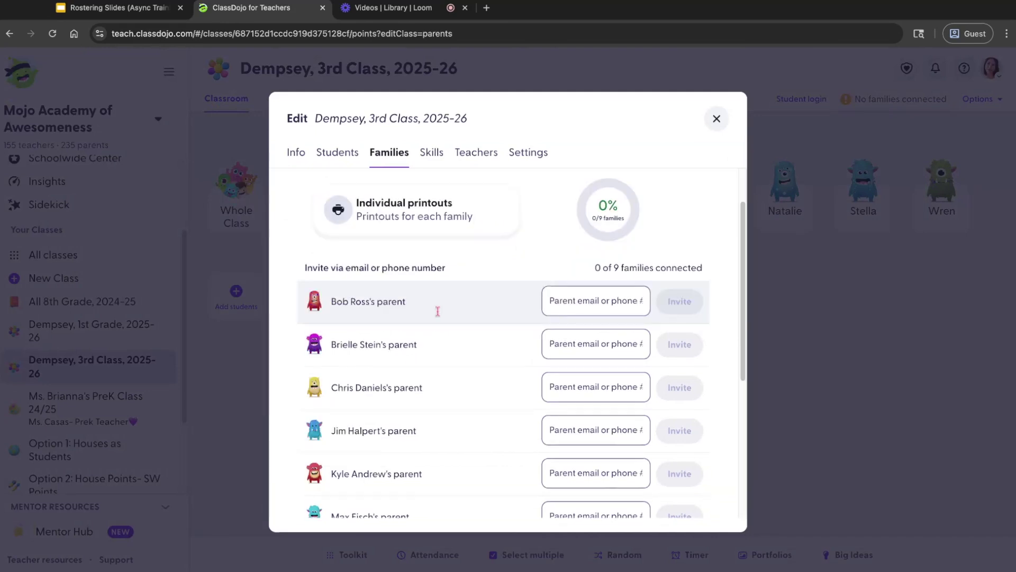
pyautogui.click(375, 483)
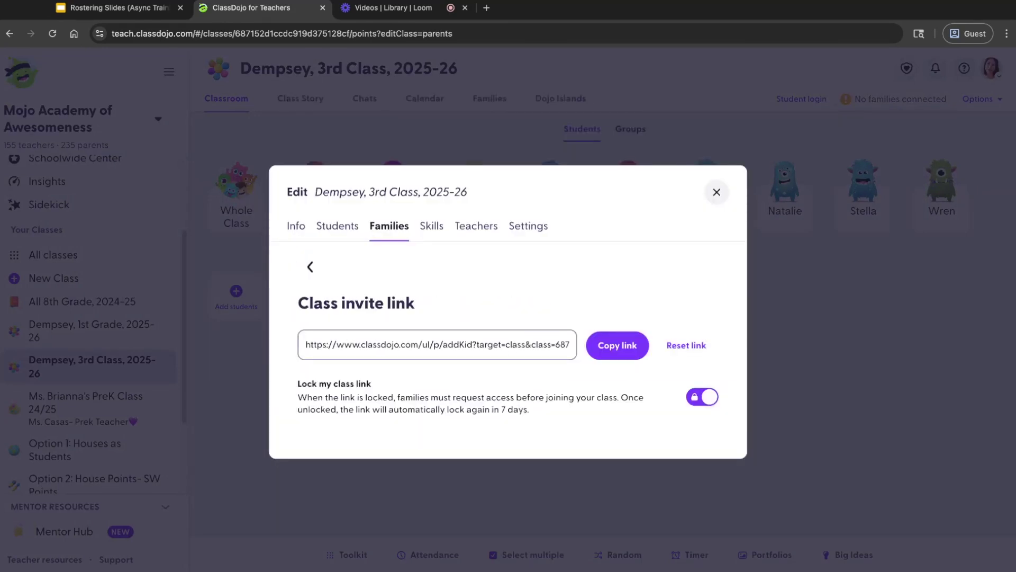
pyautogui.click(310, 266)
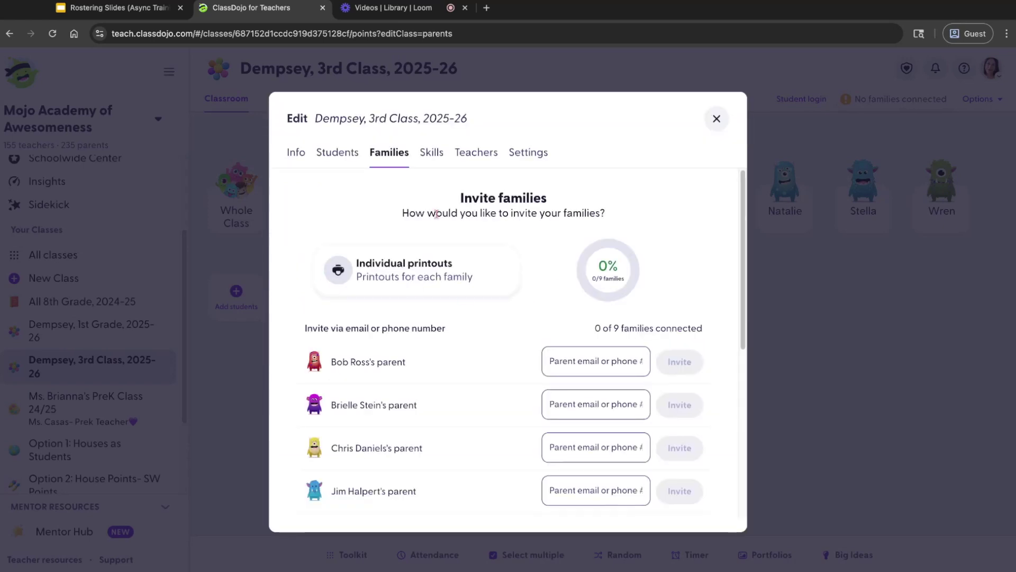
# - Download individual family invite printouts in English (US)
pyautogui.click(424, 283)
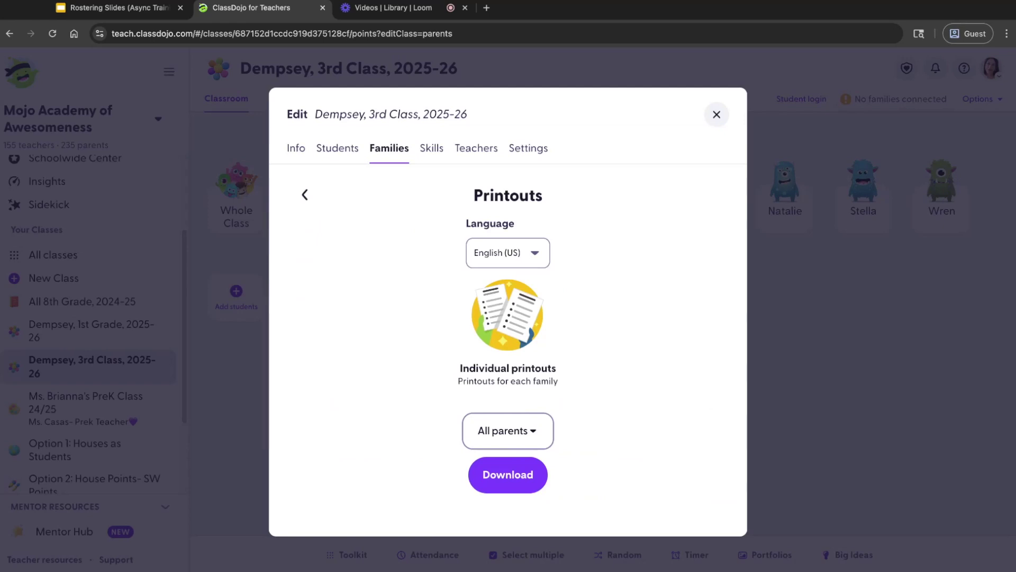
pyautogui.click(508, 252)
pyautogui.click(688, 347)
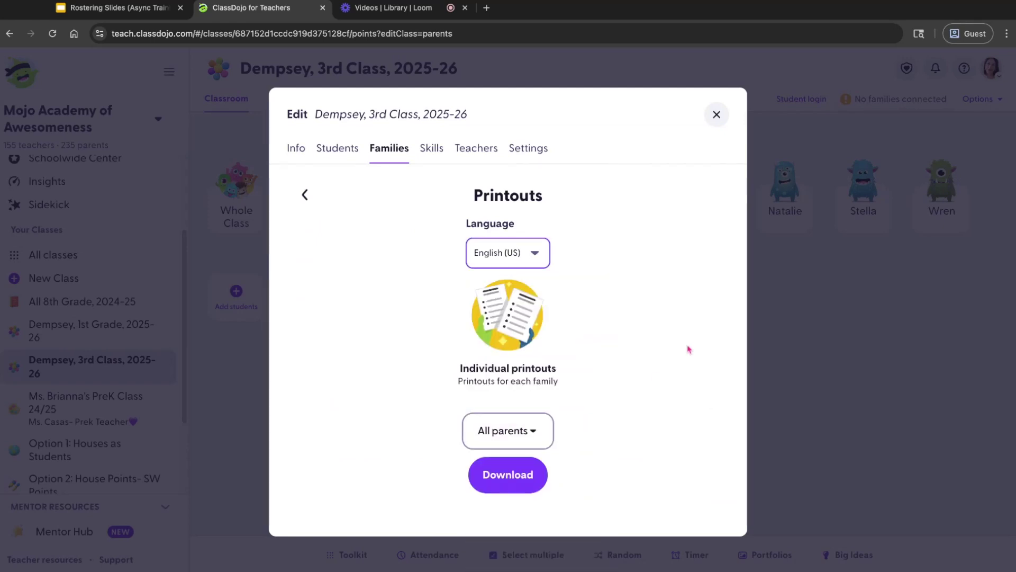
pyautogui.click(488, 472)
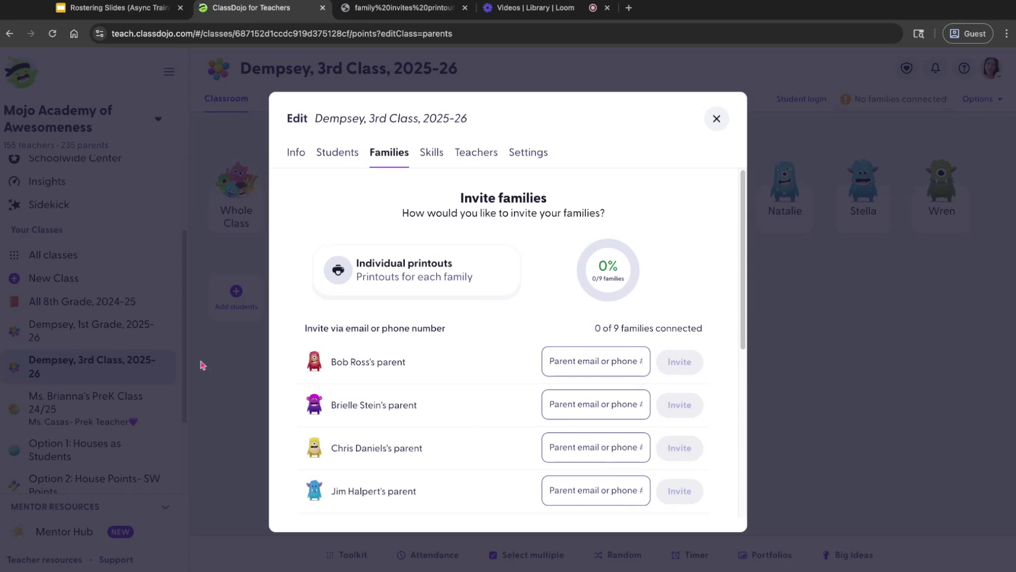
# - Review the nine-page 'Join our class!' invite PDF, then return to ClassDojo for Teachers
pyautogui.click(404, 8)
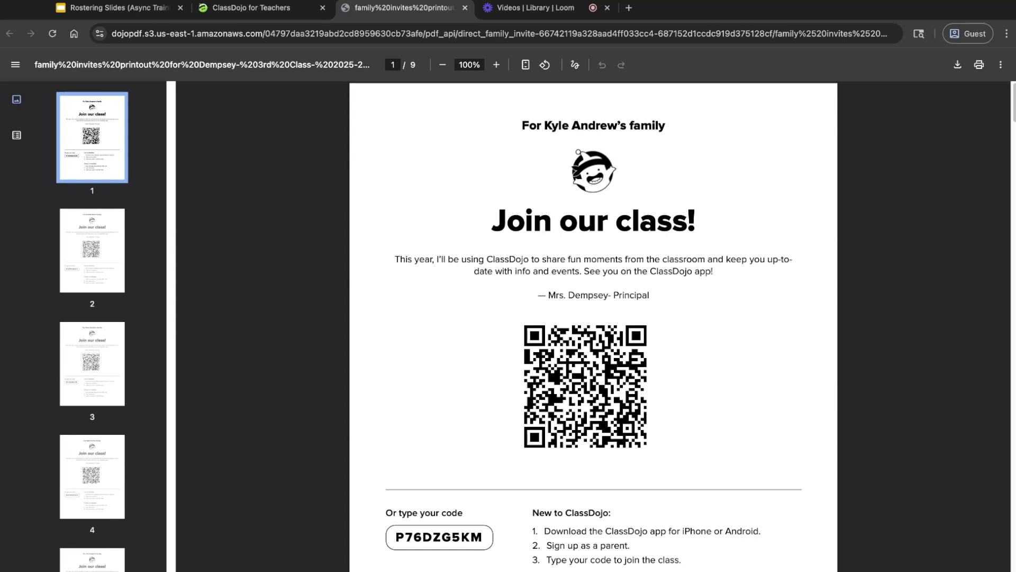
pyautogui.click(228, 7)
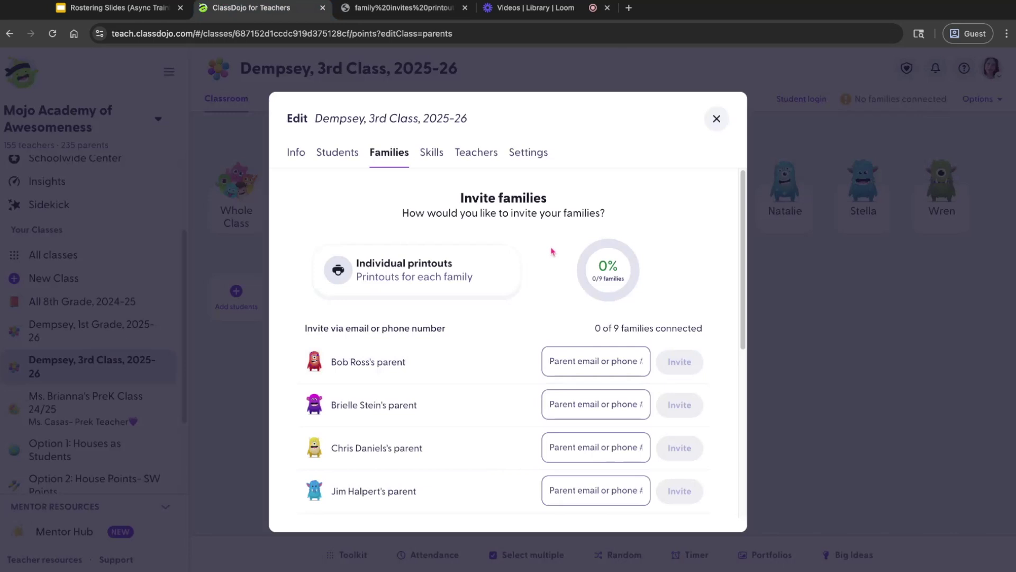
# - Switch to the Rostering Slides tab showing the Welcome to the ClassDojo Districts Community! slide
pyautogui.hotkey('ctrl', 'shift', 'Tab')
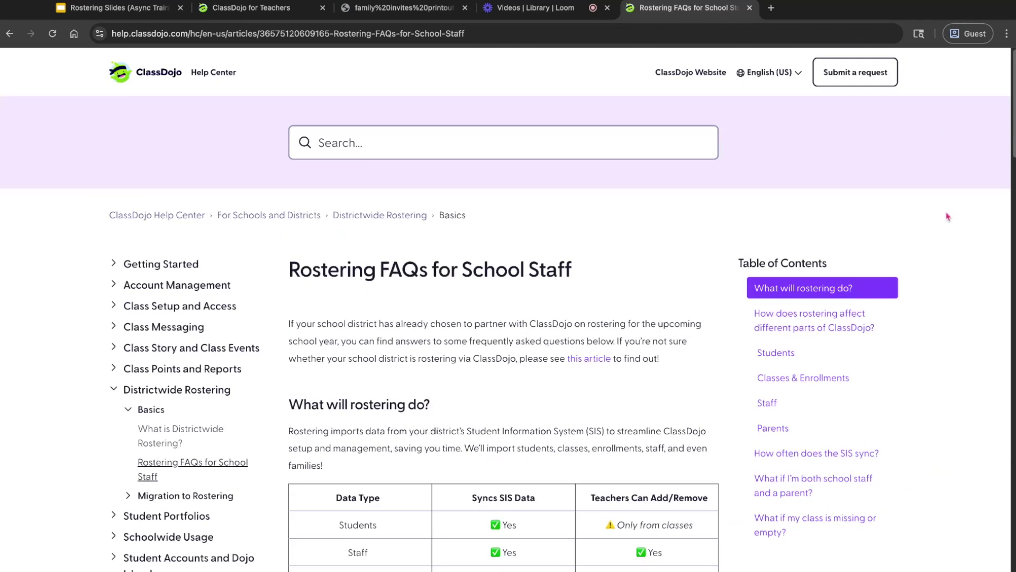
# - Scroll the Rostering FAQs for School Staff article down to the Data Type sync table
pyautogui.scroll(-5, 948, 217)
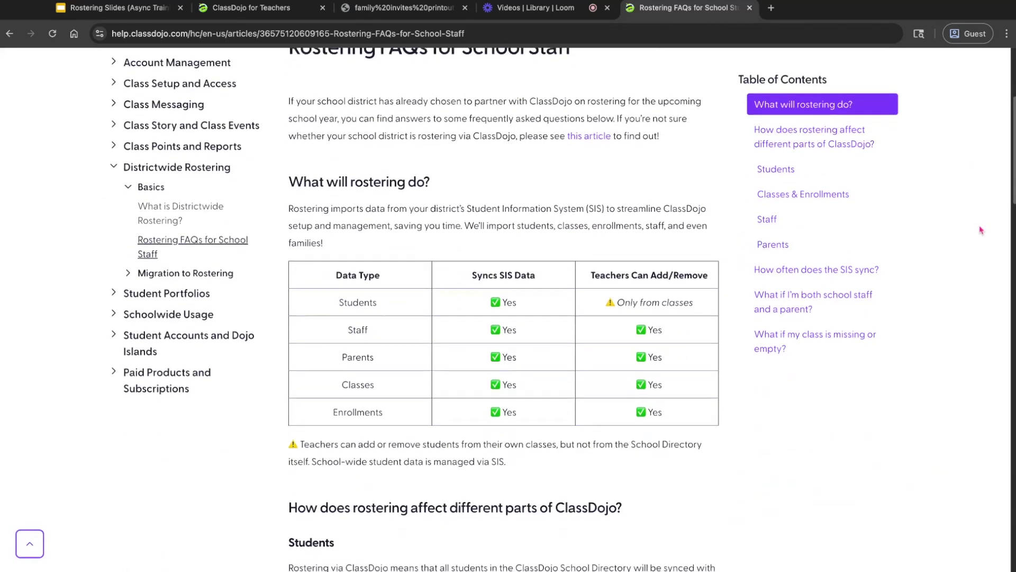